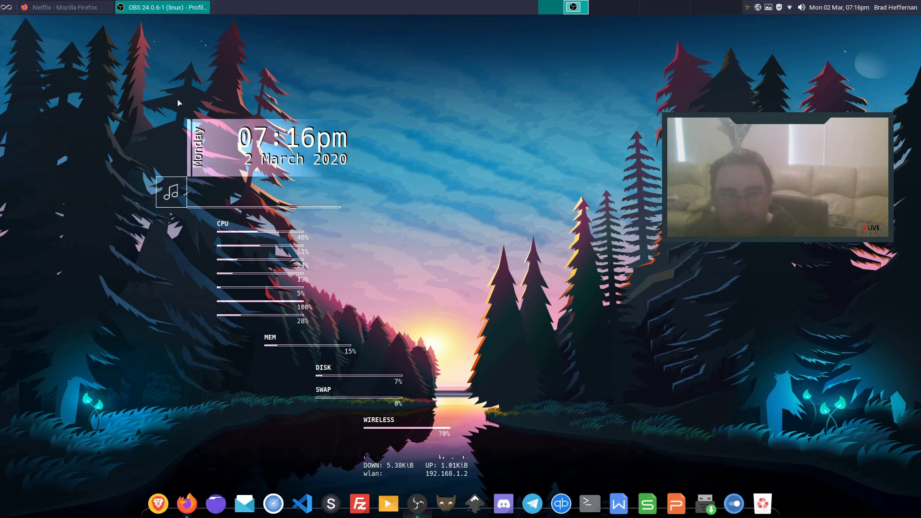
# Launch Betterlockscreen GUI from the Settings category of the Whisker Menu
pyautogui.click(5, 9)
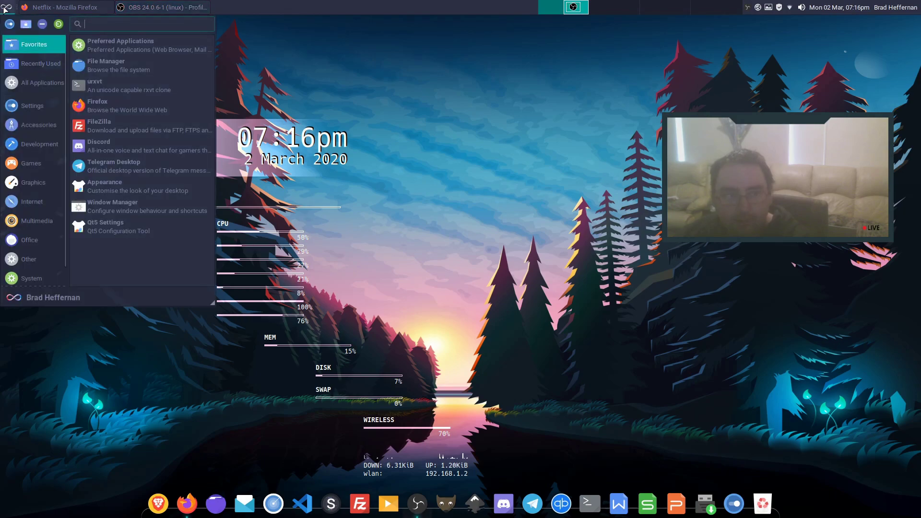
pyautogui.click(34, 65)
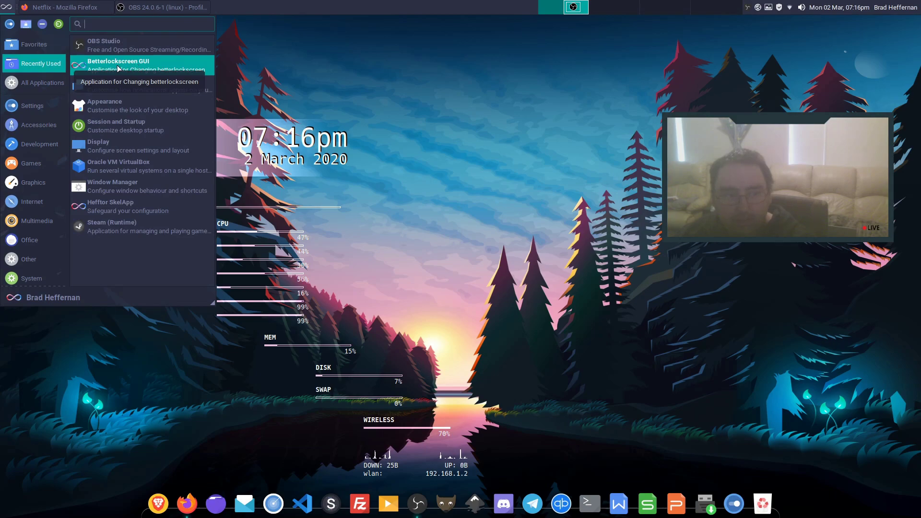
pyautogui.click(32, 106)
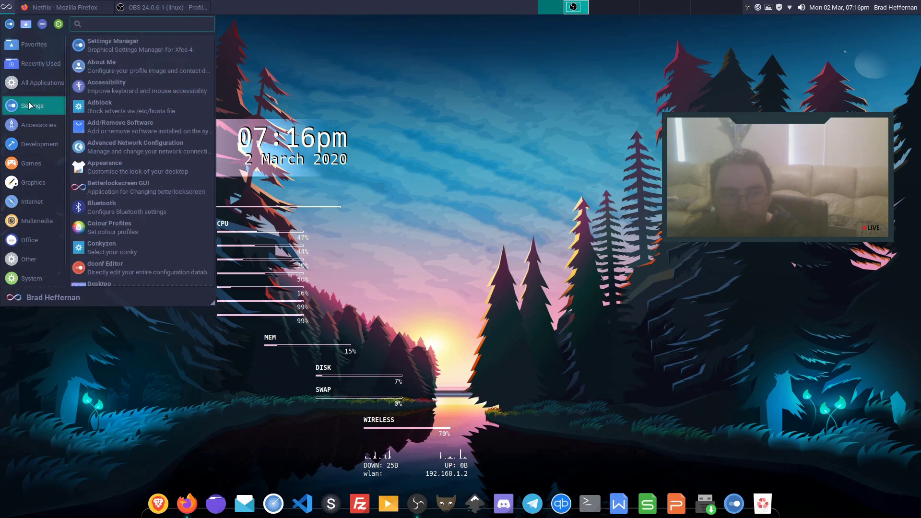
pyautogui.click(119, 192)
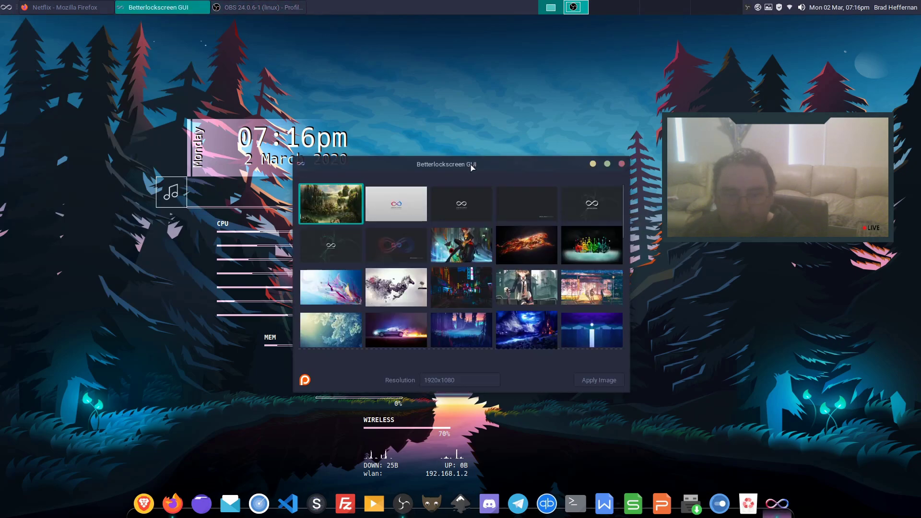
# Move the gallery window up and right, then browse the wallpaper thumbnails
pyautogui.moveTo(474, 164); pyautogui.dragTo(552, 125)
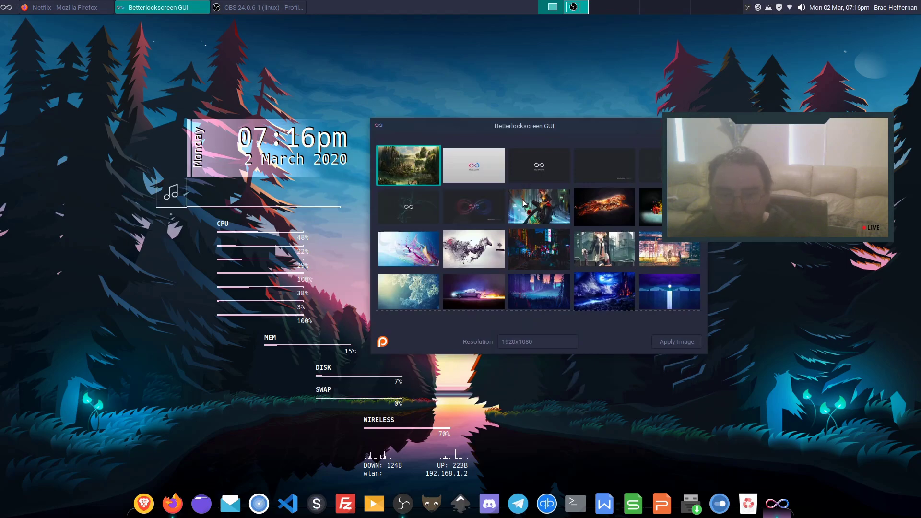
pyautogui.scroll(-3, 527, 211)
pyautogui.scroll(-3, 529, 223)
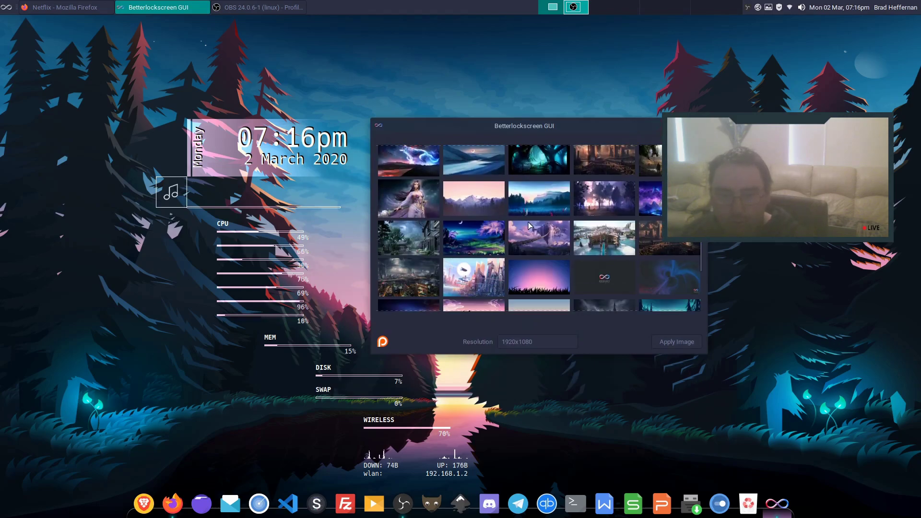
pyautogui.scroll(2, 528, 223)
pyautogui.scroll(5, 531, 233)
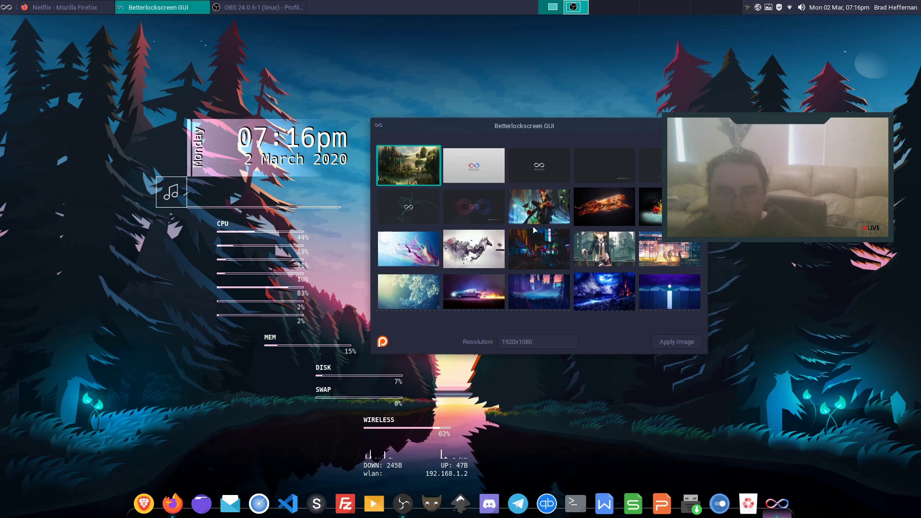
pyautogui.scroll(-5, 543, 212)
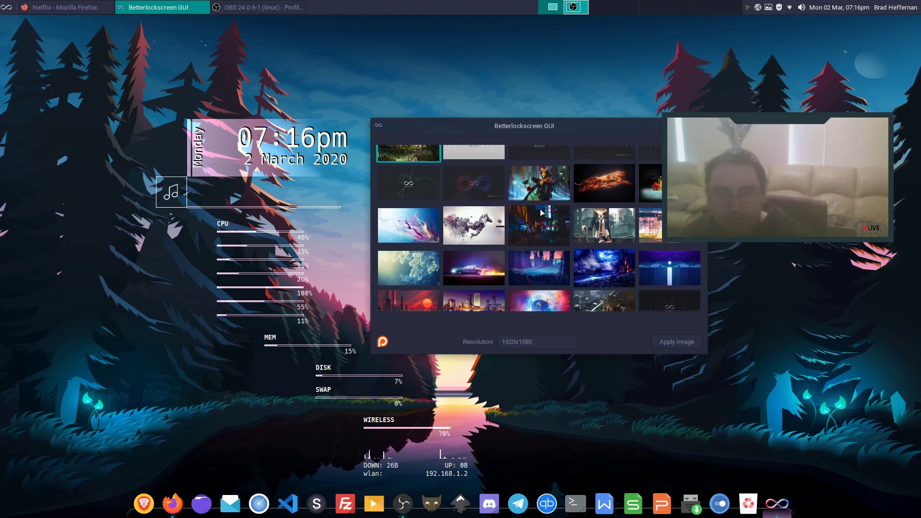
pyautogui.scroll(-3, 549, 225)
pyautogui.scroll(3, 550, 225)
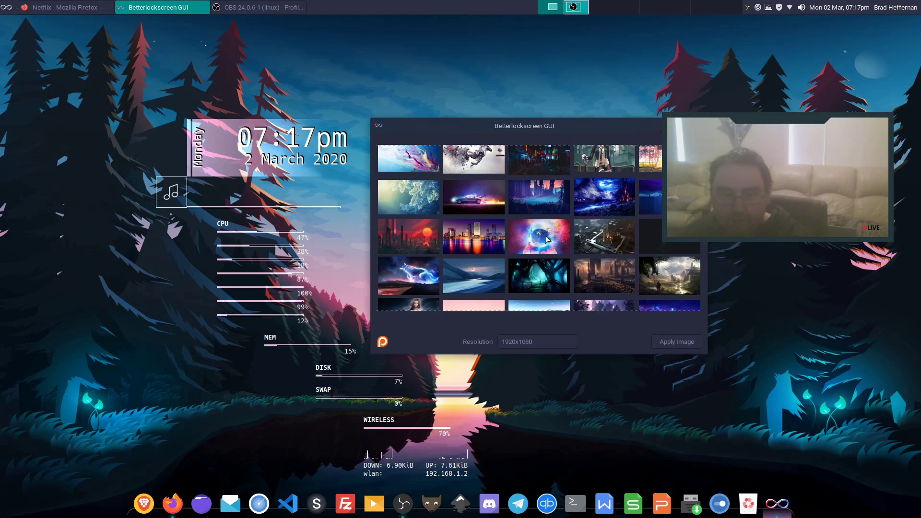
# Apply the astronaut wallpaper to the lock screen with the Resolution field cleared
pyautogui.click(542, 243)
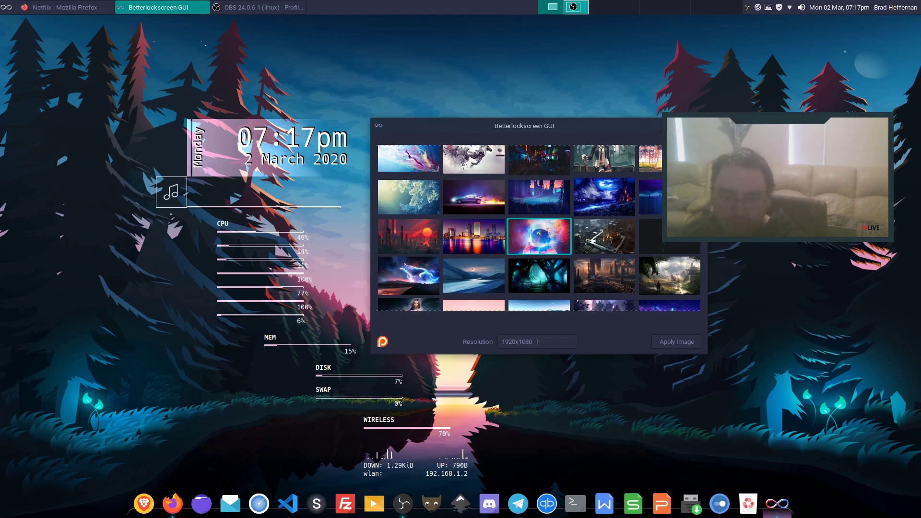
pyautogui.moveTo(537, 342); pyautogui.dragTo(502, 339)
pyautogui.press('BackSpace')
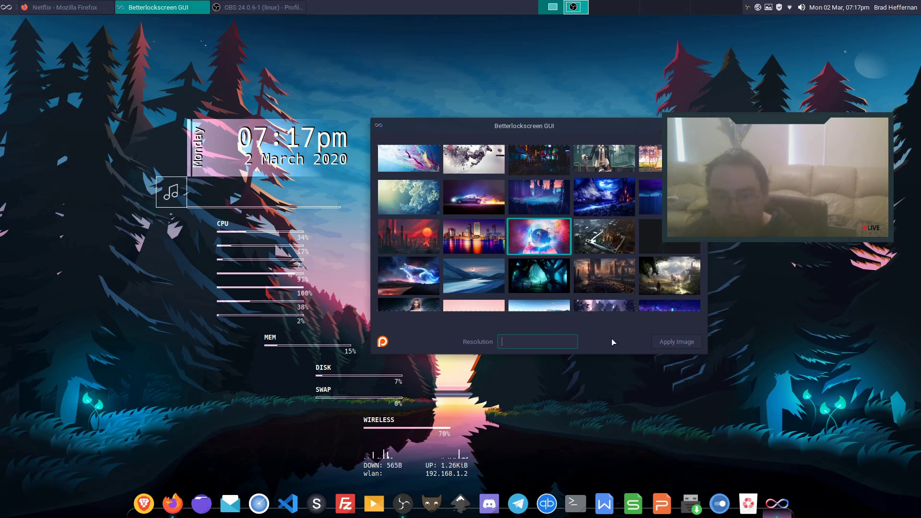
pyautogui.click(671, 343)
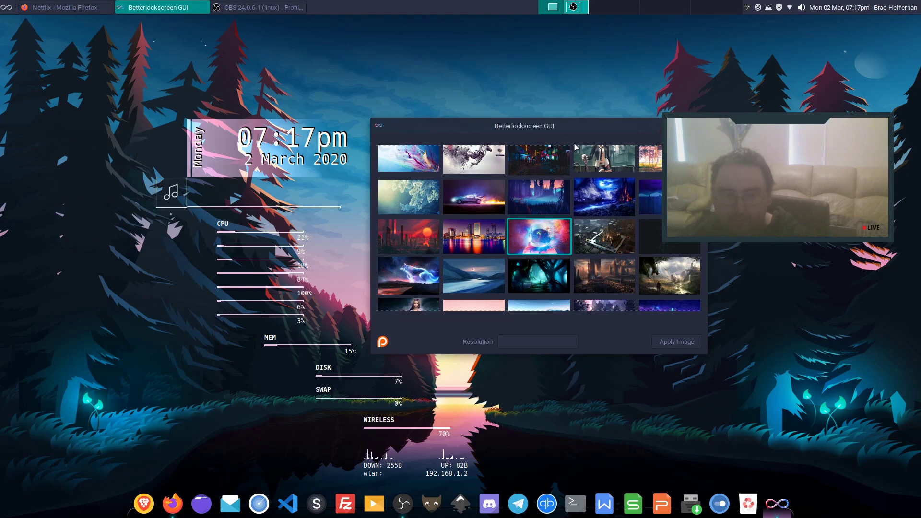
pyautogui.press('super+l')
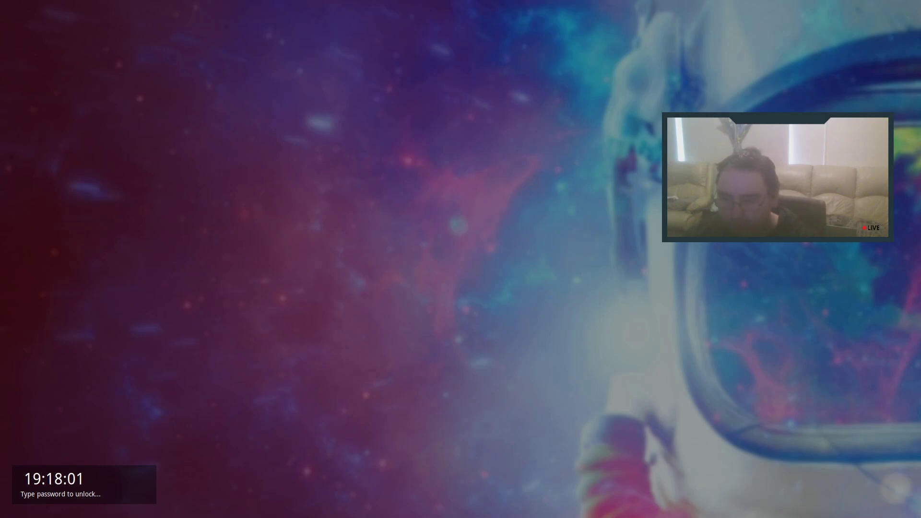
pyautogui.write('*')
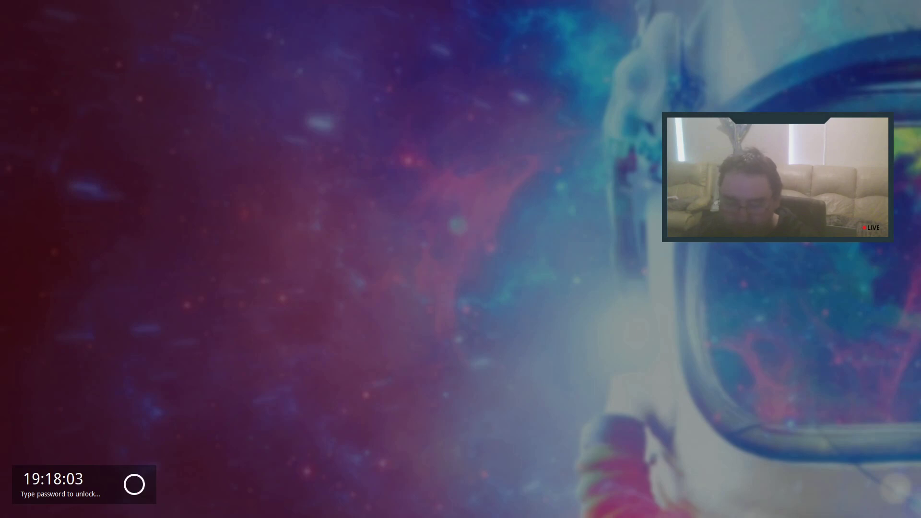
pyautogui.press('Return')
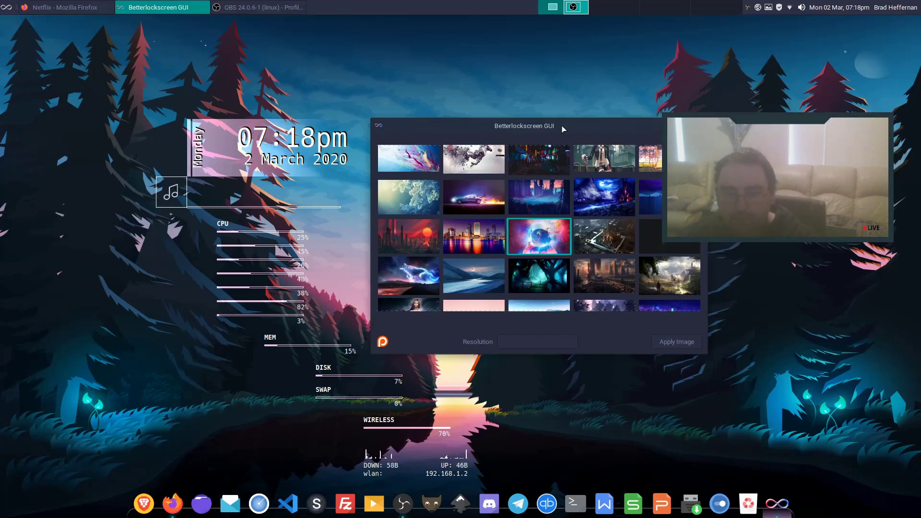
# Enter 1920 as the resolution and apply the dark forest-lake wallpaper to the lock screen
pyautogui.click(528, 342)
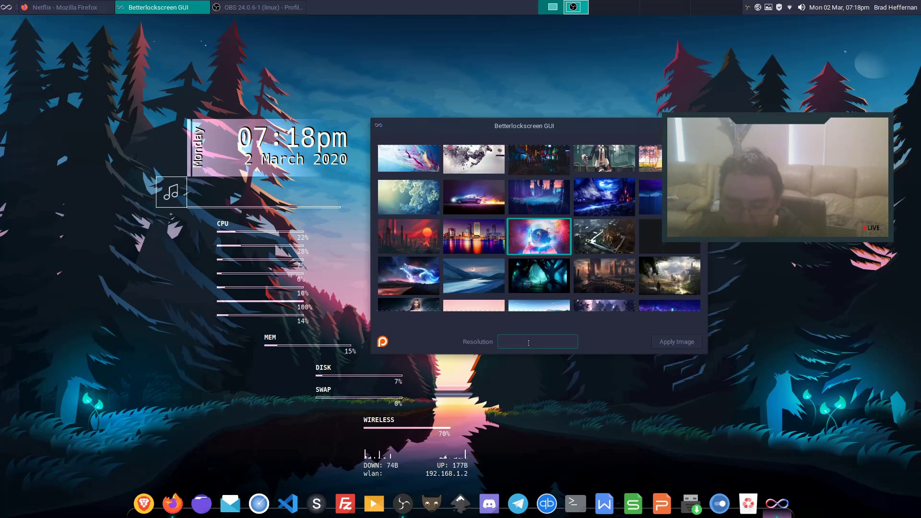
pyautogui.write('1920x1080')
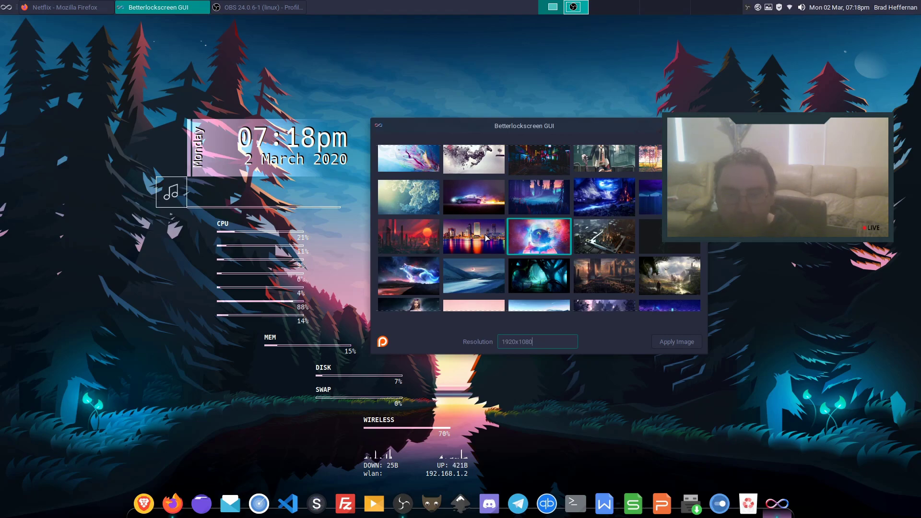
pyautogui.scroll(-3, 540, 247)
pyautogui.scroll(-4, 539, 245)
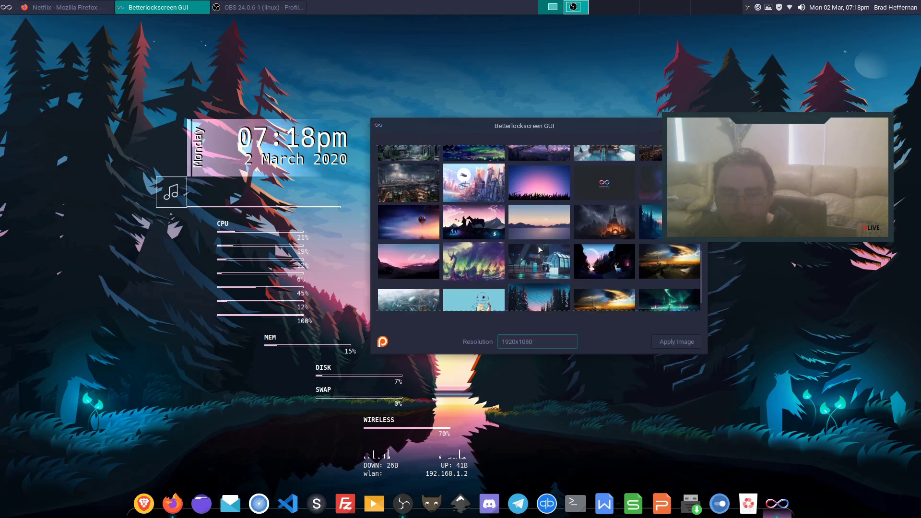
pyautogui.scroll(-1, 581, 252)
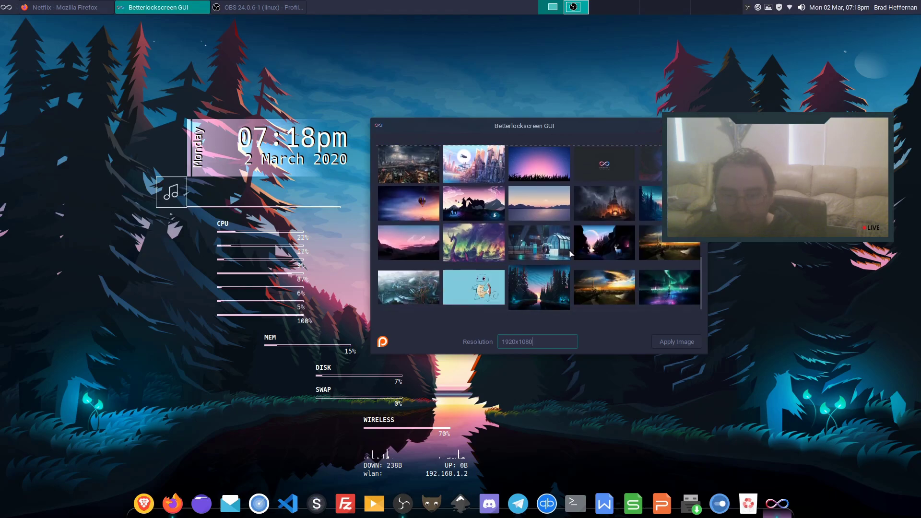
pyautogui.click(551, 285)
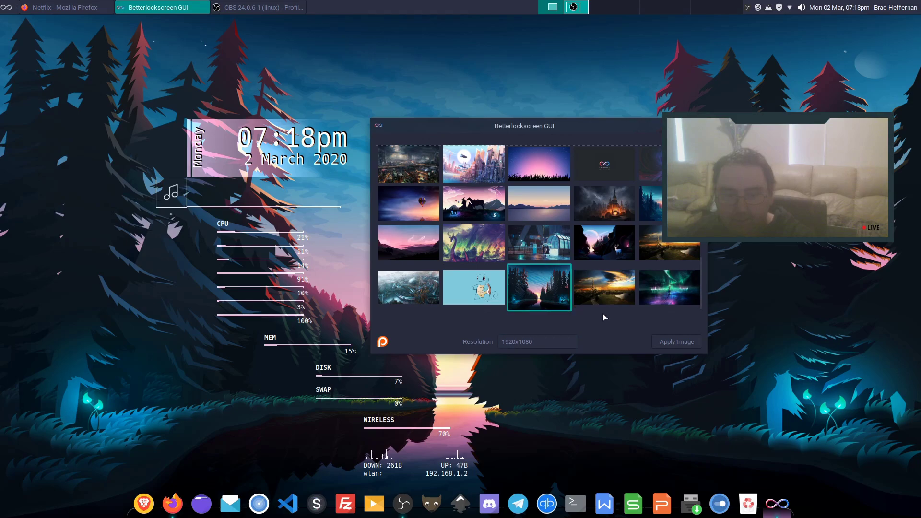
pyautogui.click(676, 342)
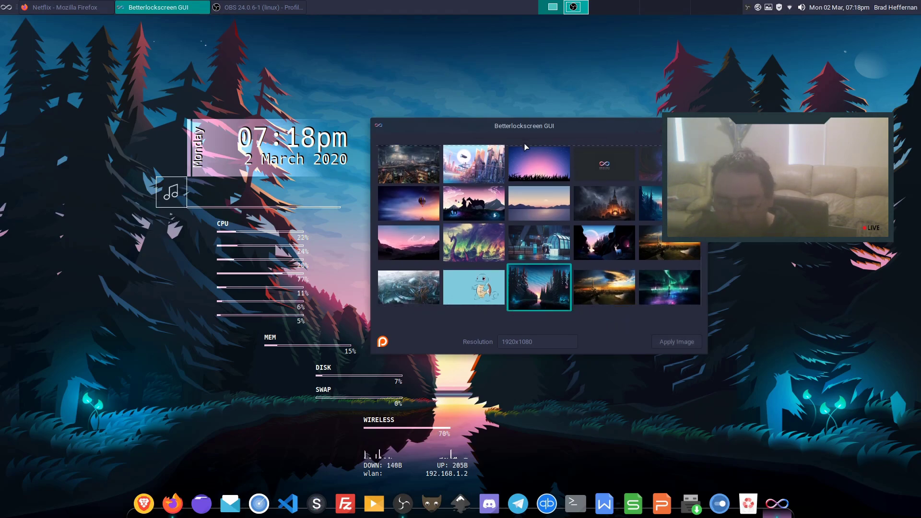
pyautogui.press('super+l')
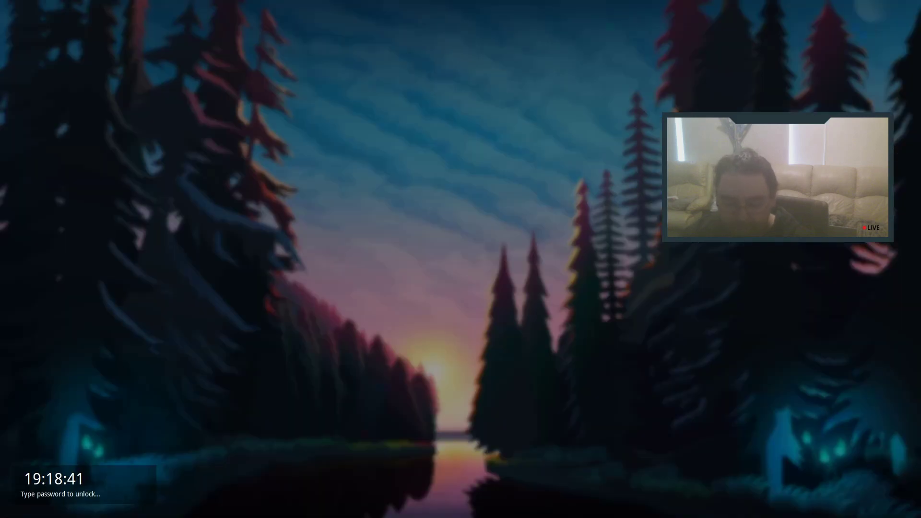
pyautogui.press('BackSpace')
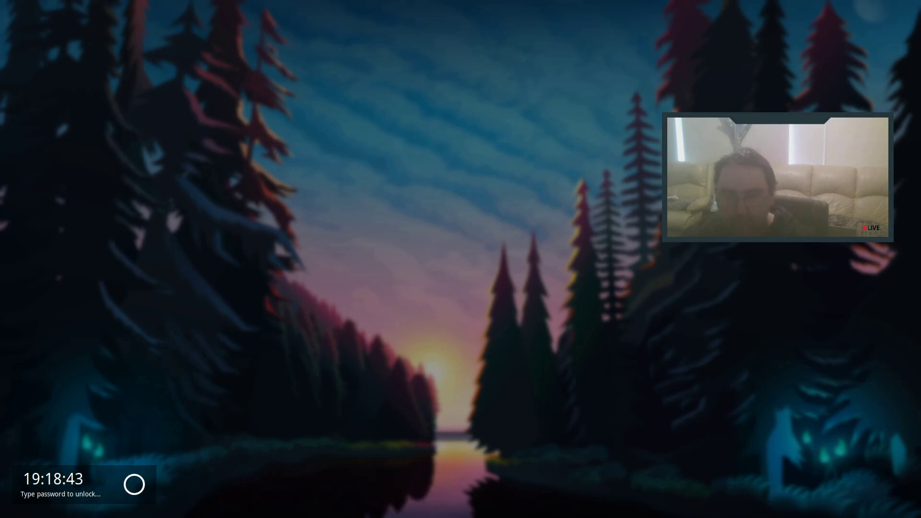
pyautogui.press('Return')
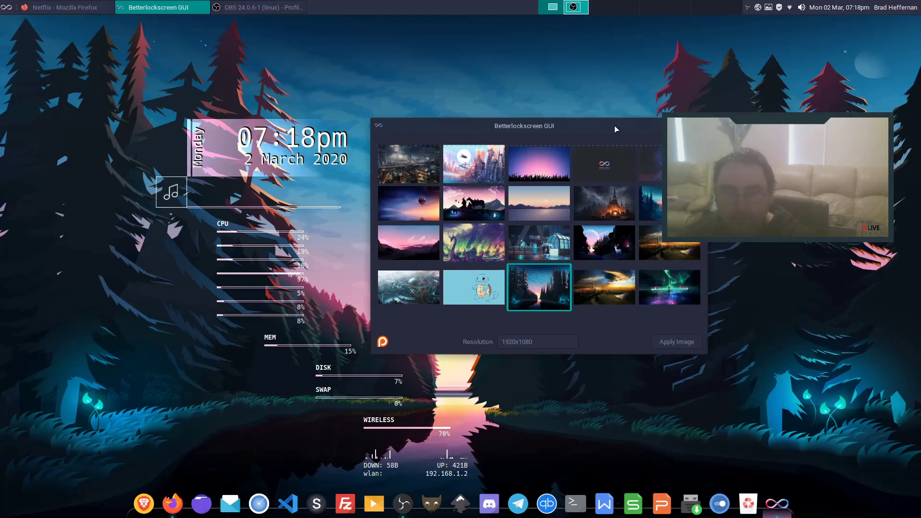
# Nudge the gallery window up and left and return the thumbnail grid to the top
pyautogui.moveTo(621, 129); pyautogui.dragTo(603, 112)
pyautogui.scroll(-5, 584, 207)
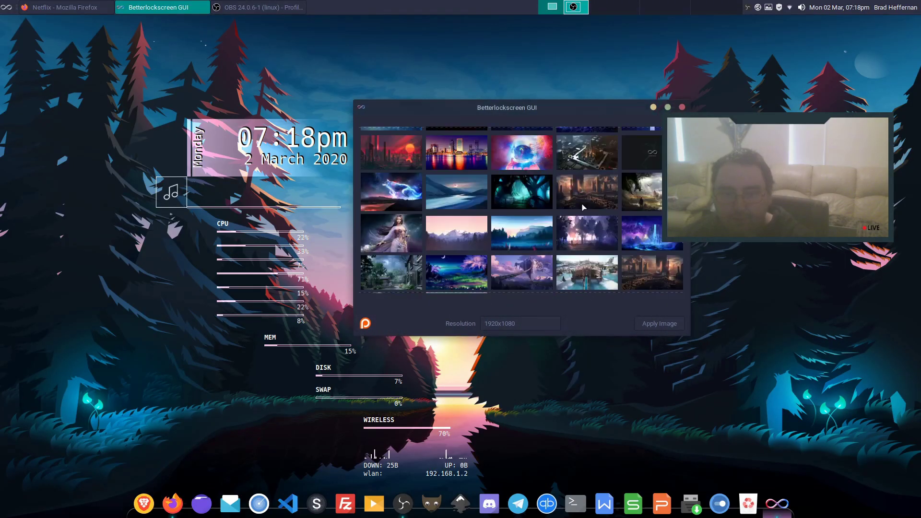
pyautogui.scroll(1, 583, 207)
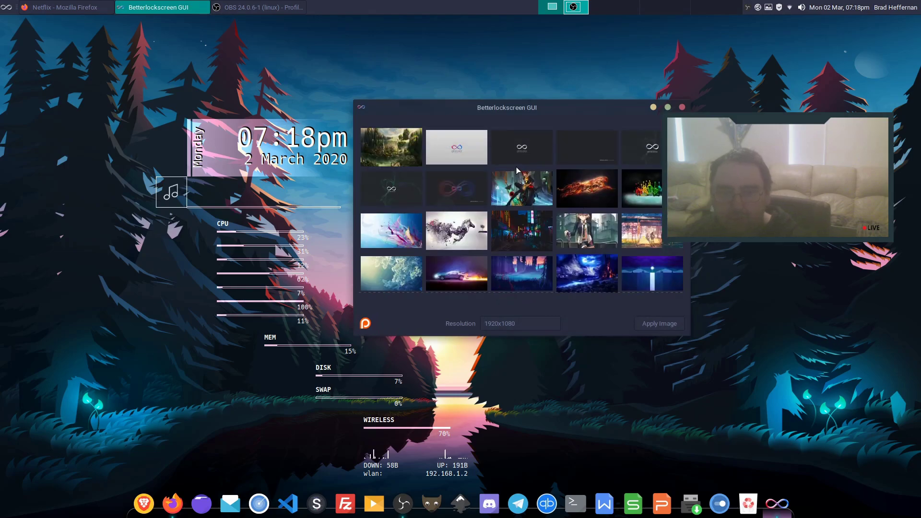